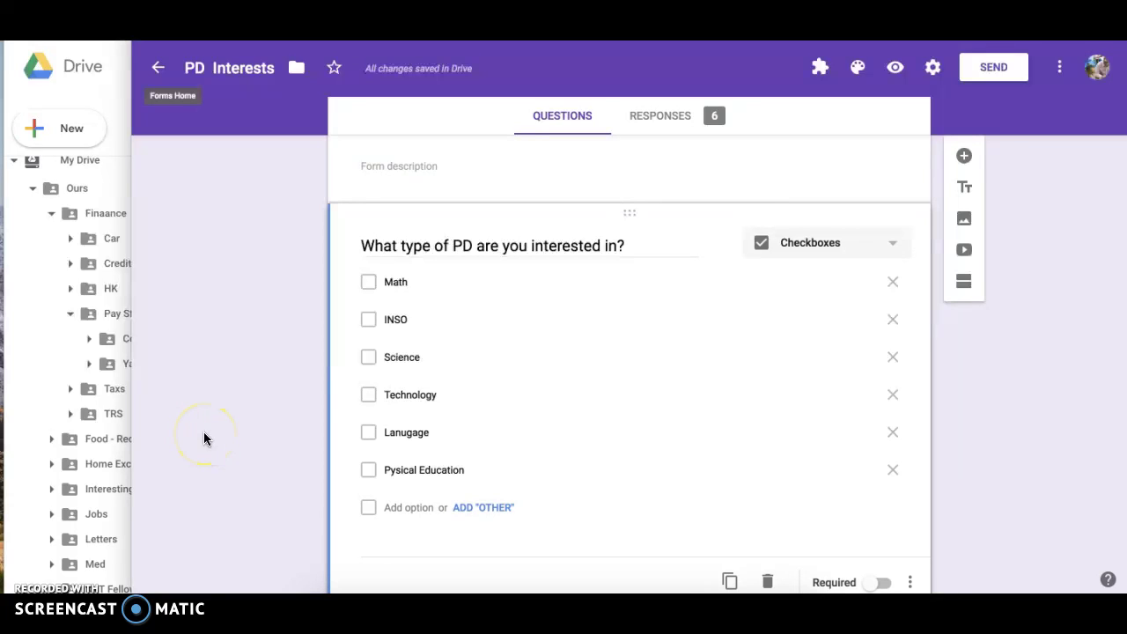
Paste the Google Docs link into the form description, then preview the form.
click(261, 433)
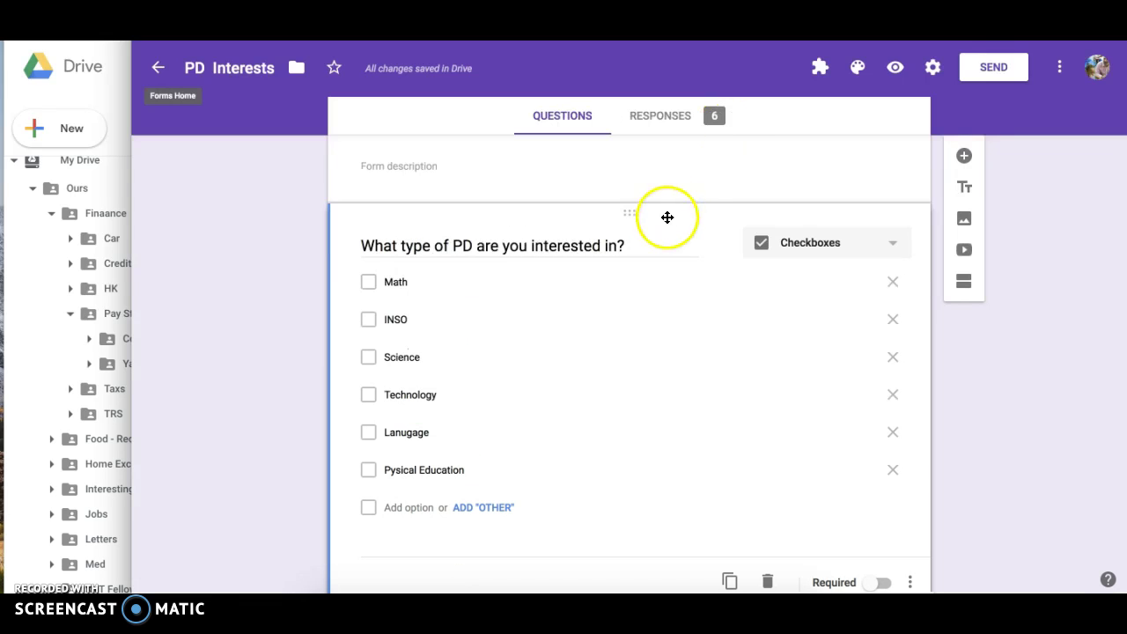
click(658, 195)
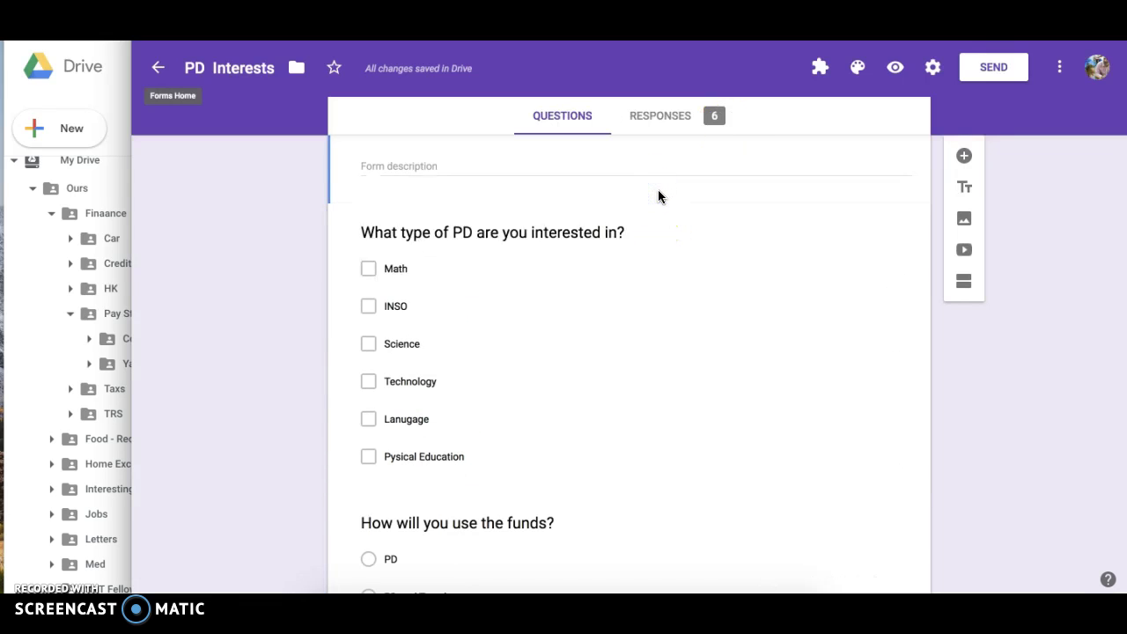
click(537, 162)
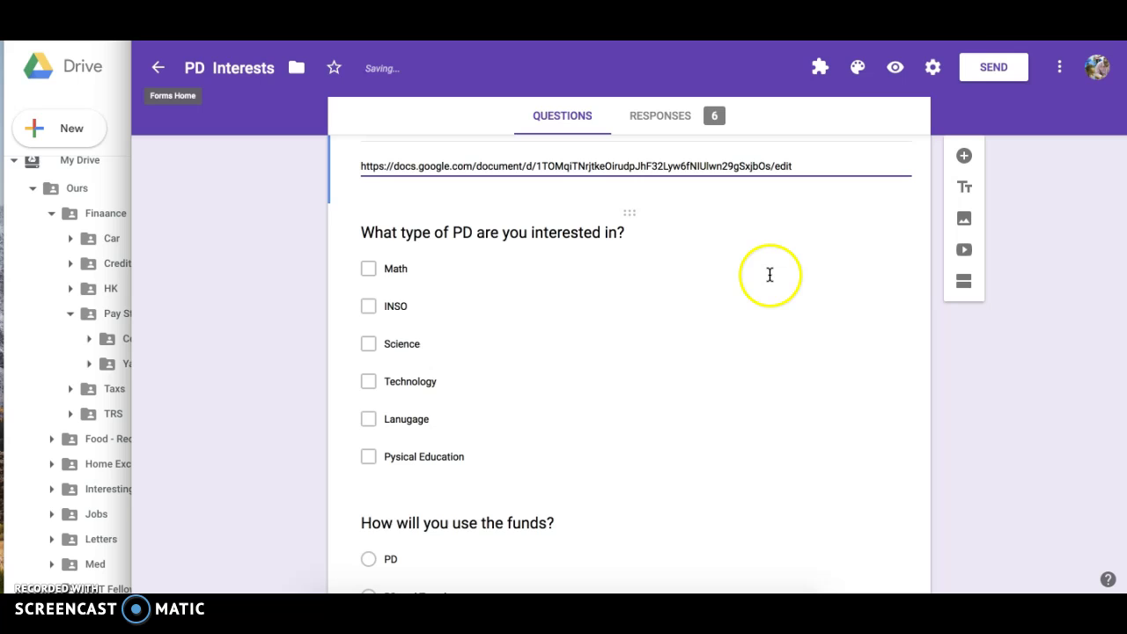
click(895, 67)
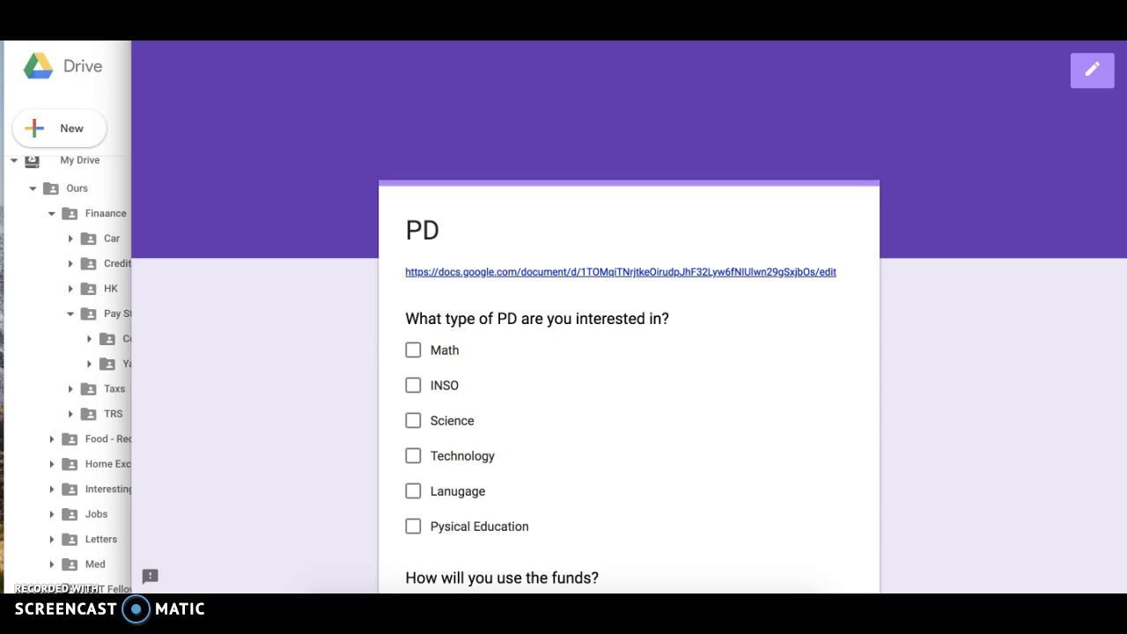
In the linked Google Doc, hyperlink the word IXL in the IXL Practice line to the pasted Docs address.
click(428, 271)
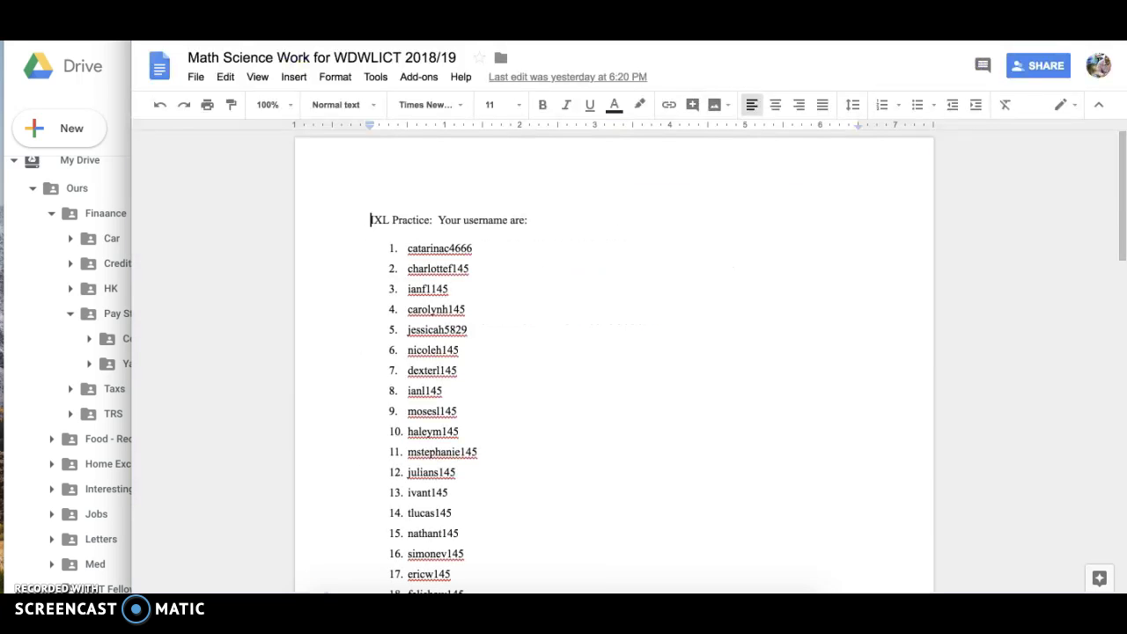
double_click(379, 220)
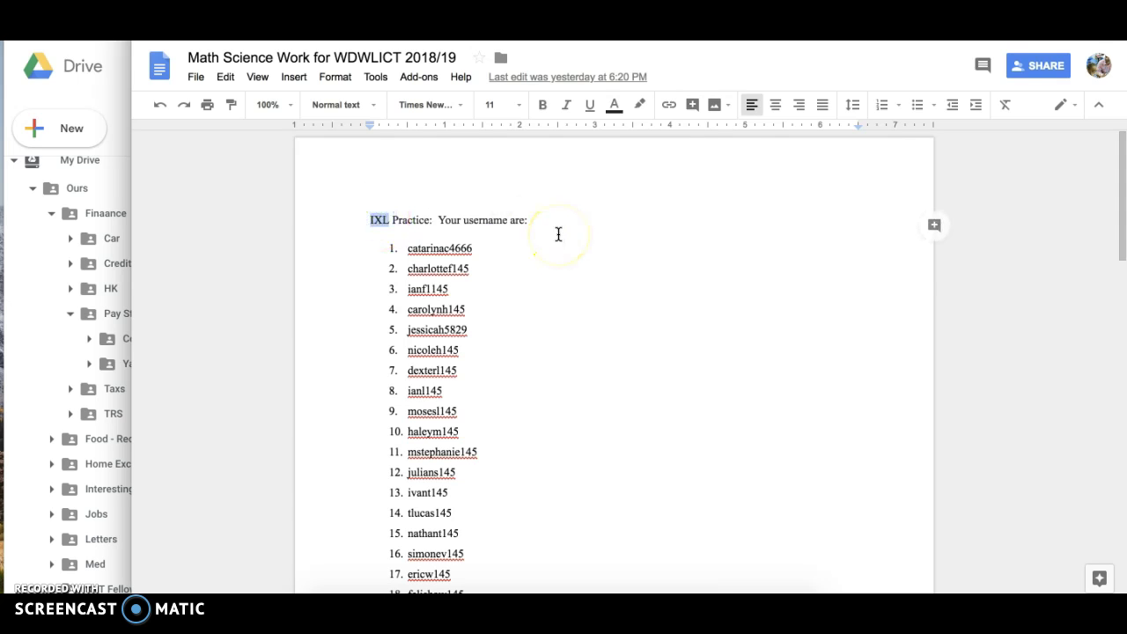
key(ctrl+k)
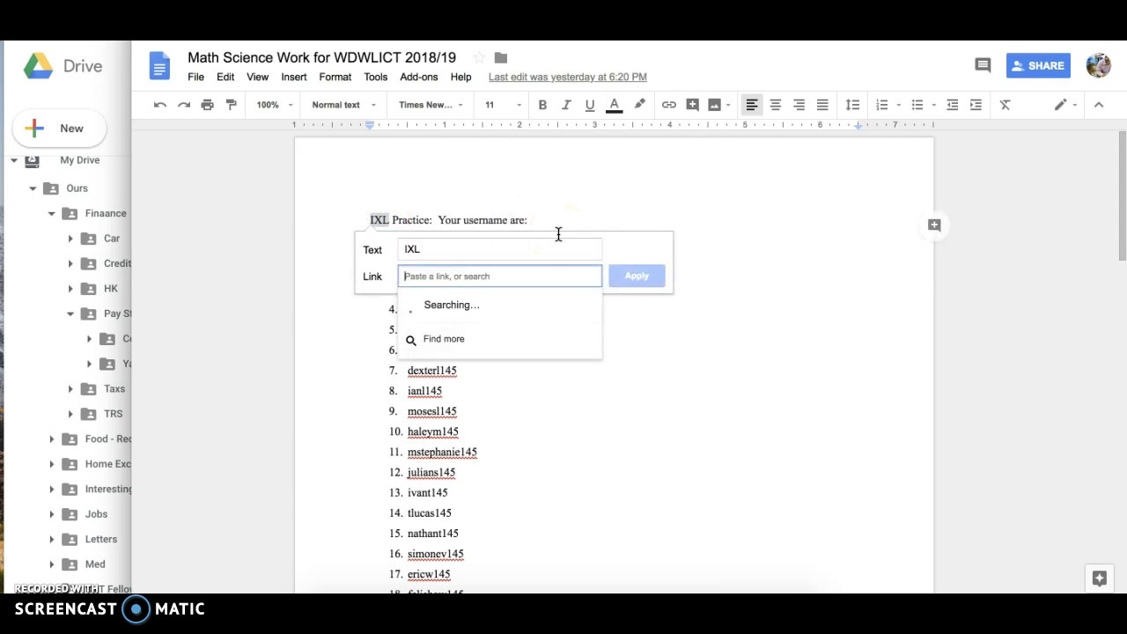
key(ctrl+v)
key(Return)
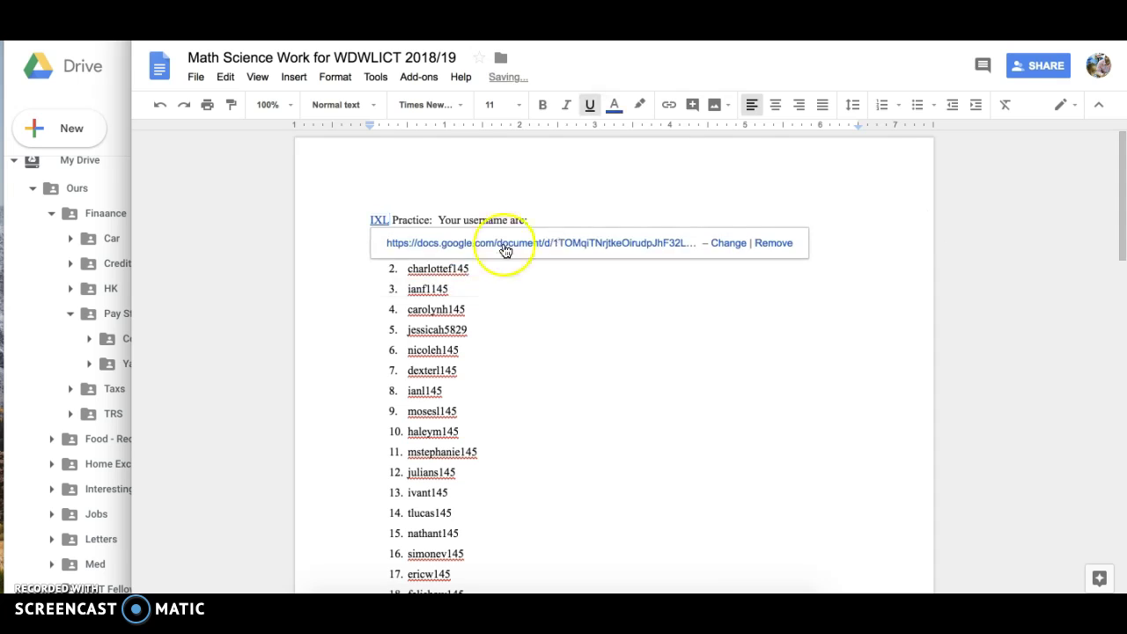
click(548, 207)
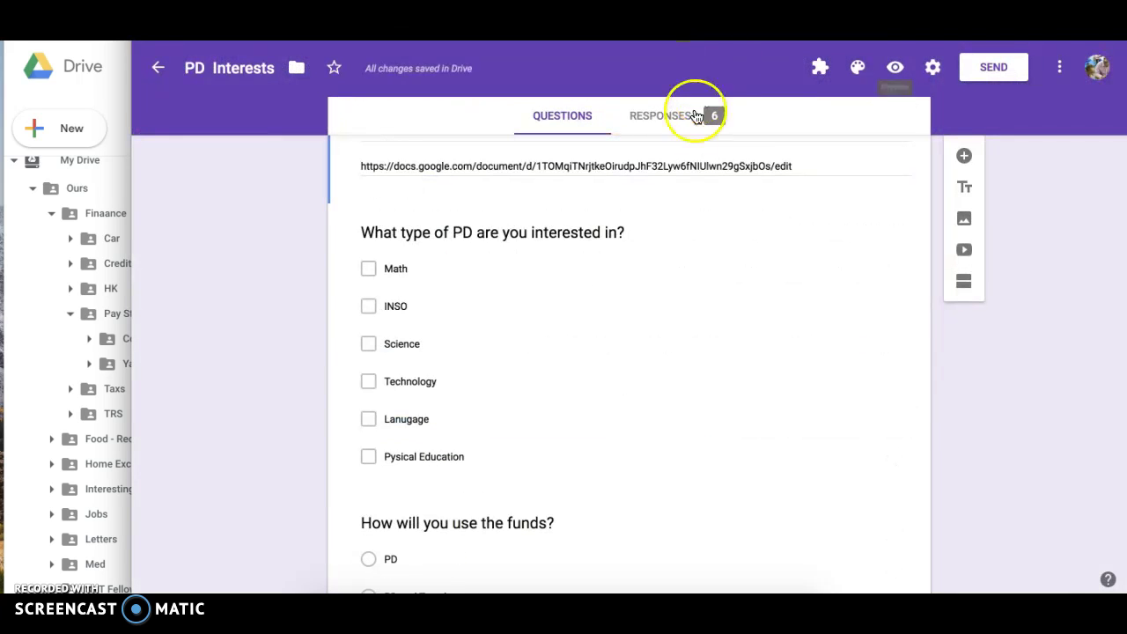
Append the Google Docs link right after the Math choice of the PD type question.
click(401, 269)
click(431, 283)
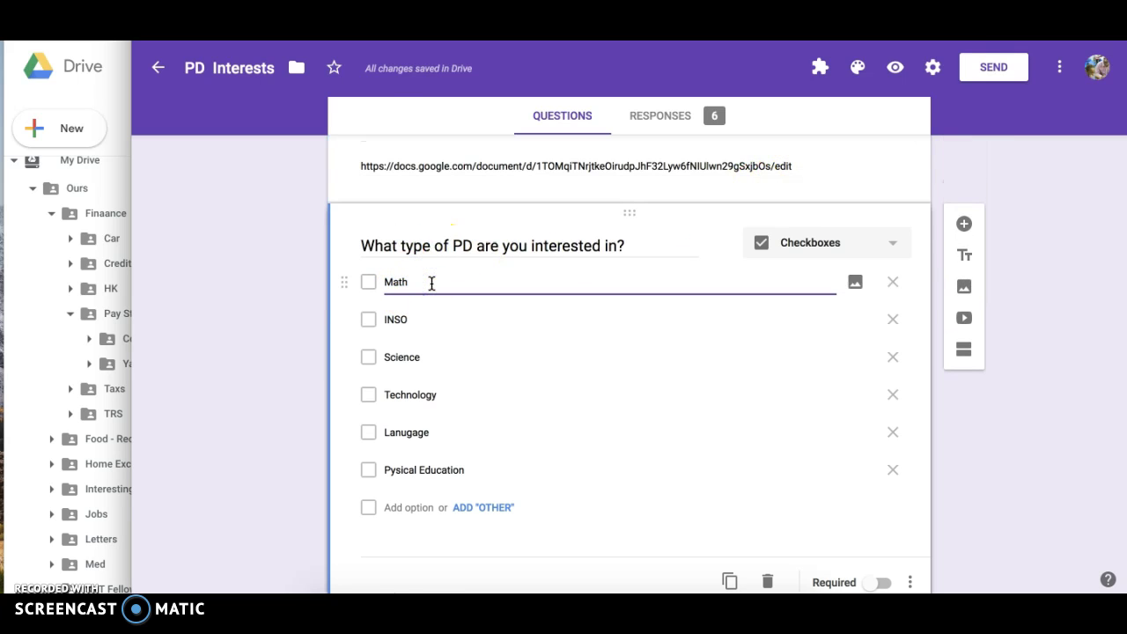
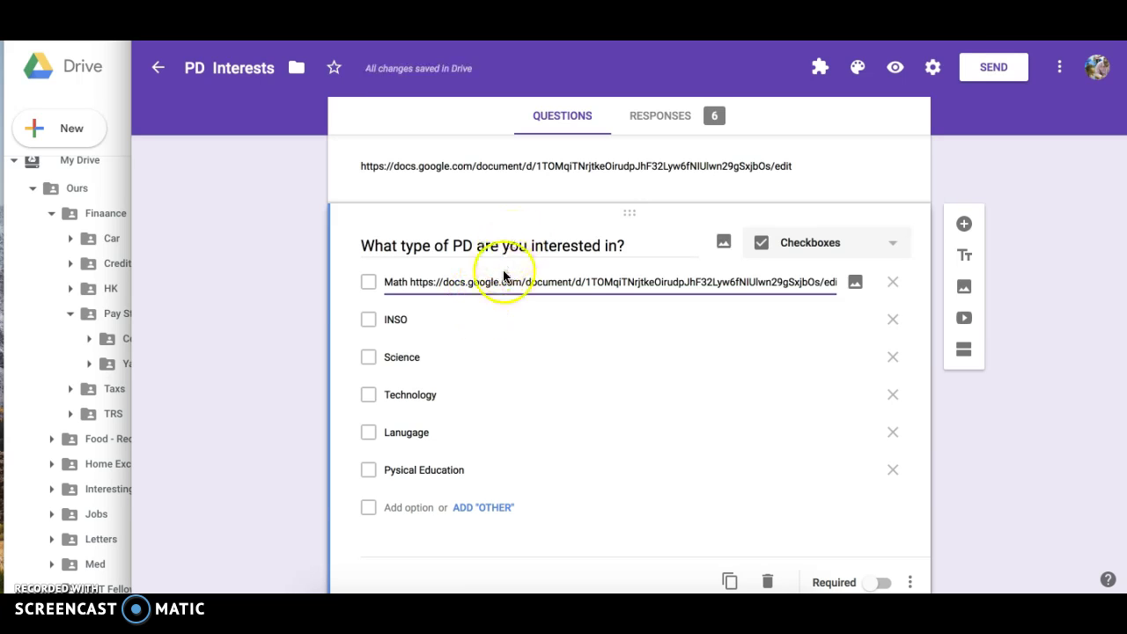
Search by pasted YouTube URL and insert Maroon 5 'Girls Like You' below the PD question.
click(963, 319)
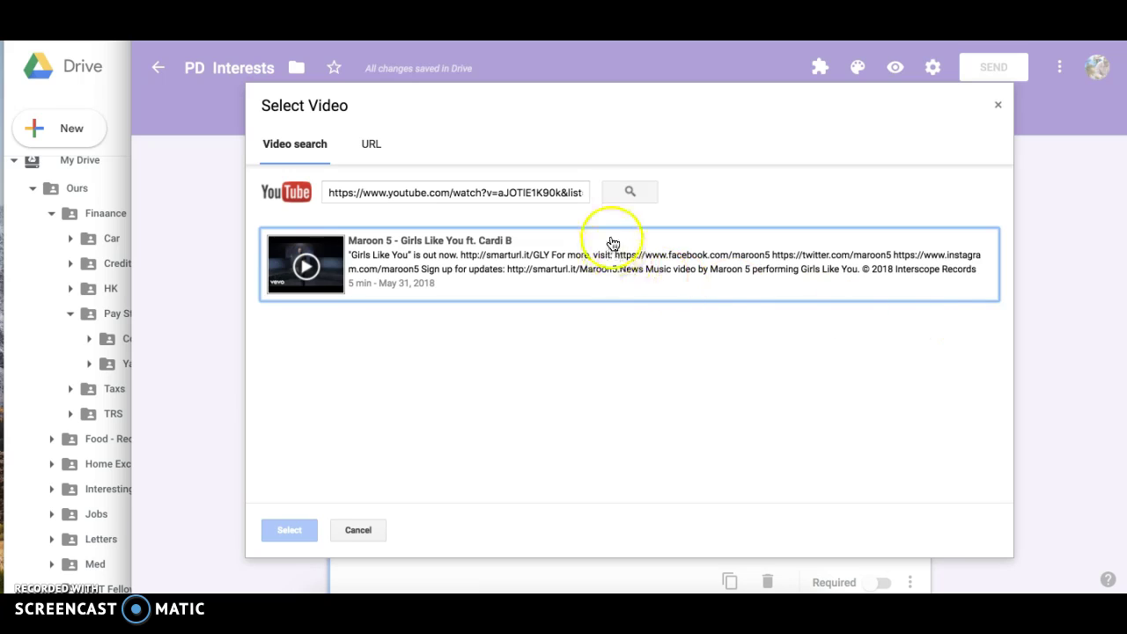
click(537, 187)
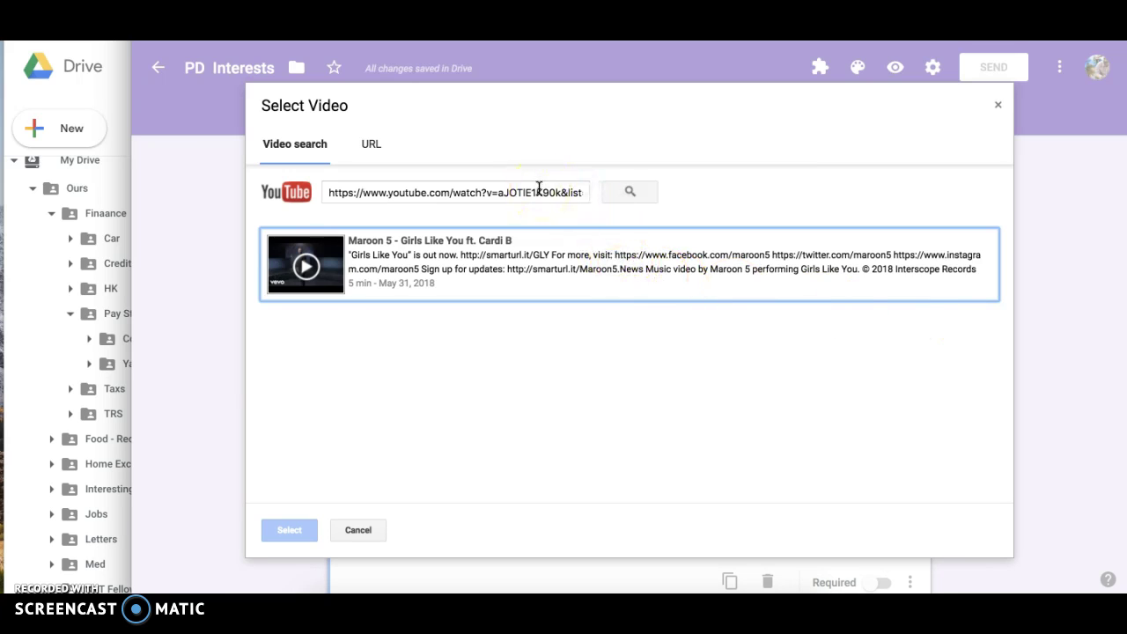
key(Return)
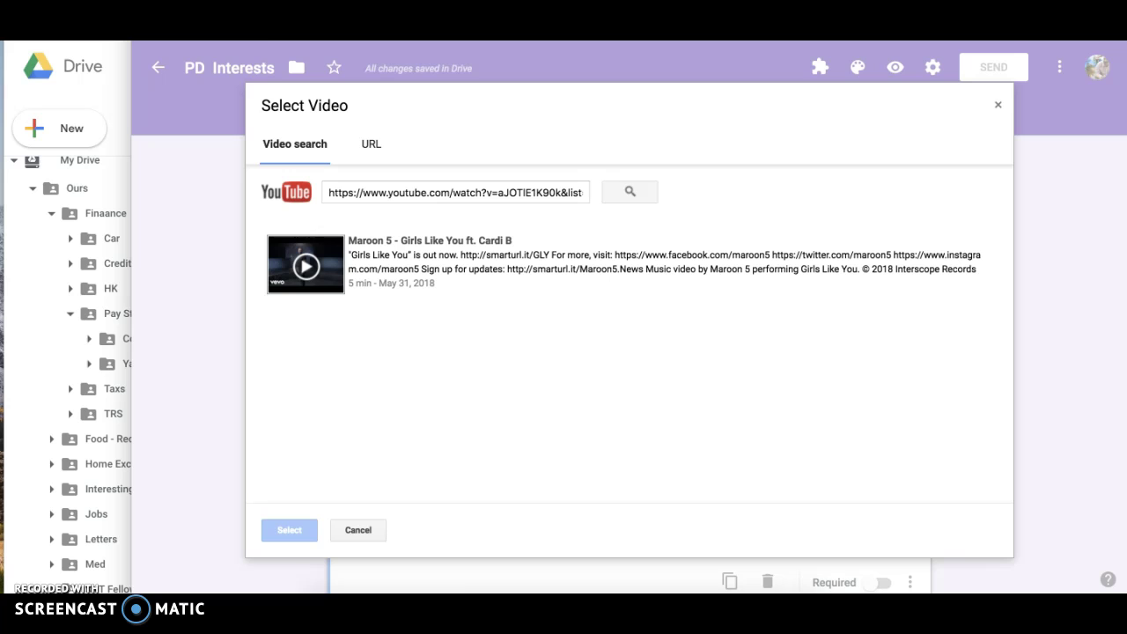
click(11, 62)
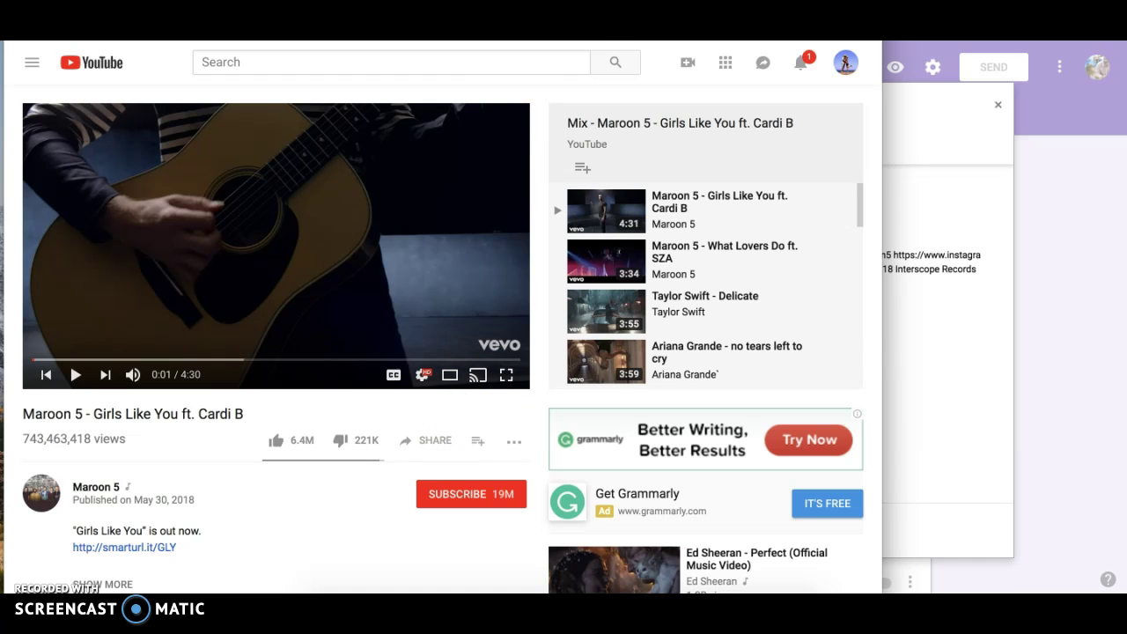
click(933, 159)
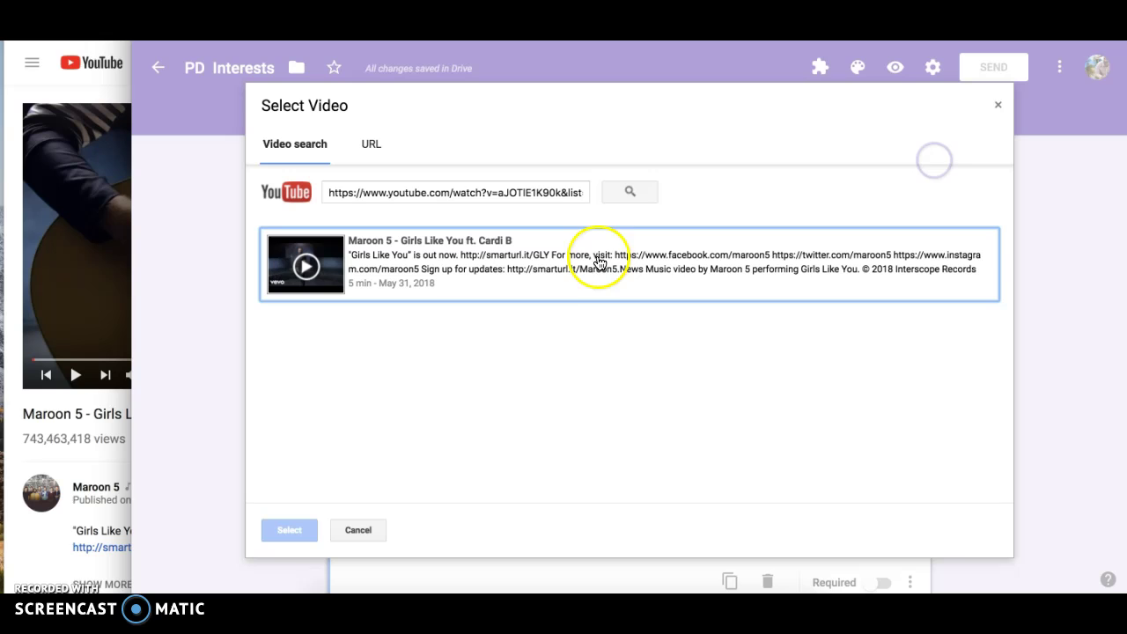
triple_click(518, 192)
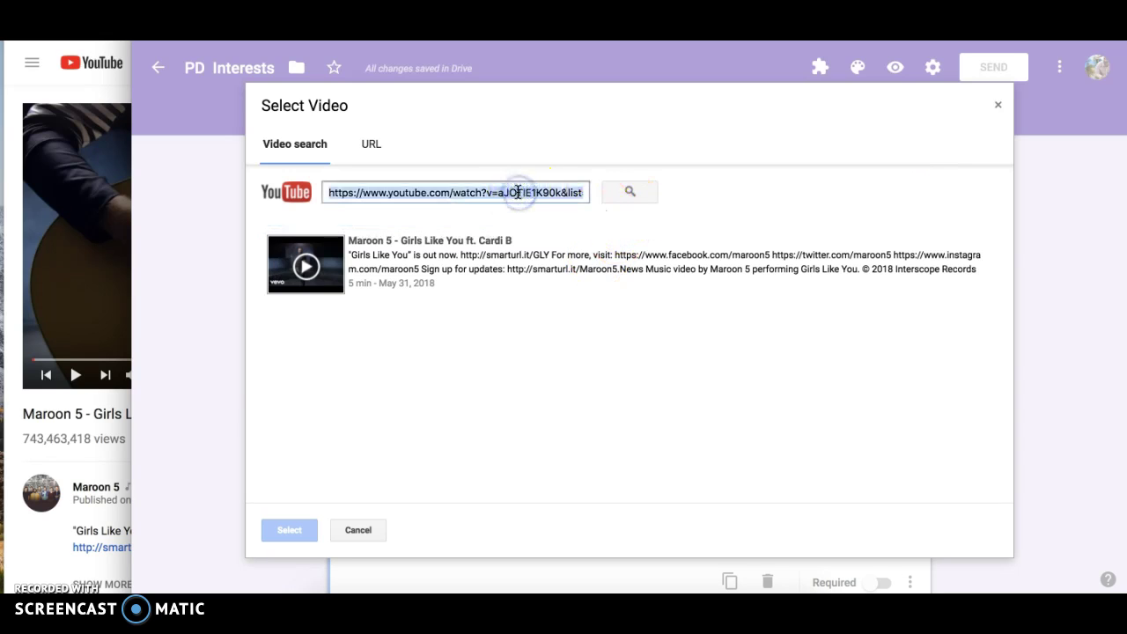
text(https://www.youtube.com/watch?v=aJOTIE1K90k&list=RDaJOTIE1K90k&start_radio=1)
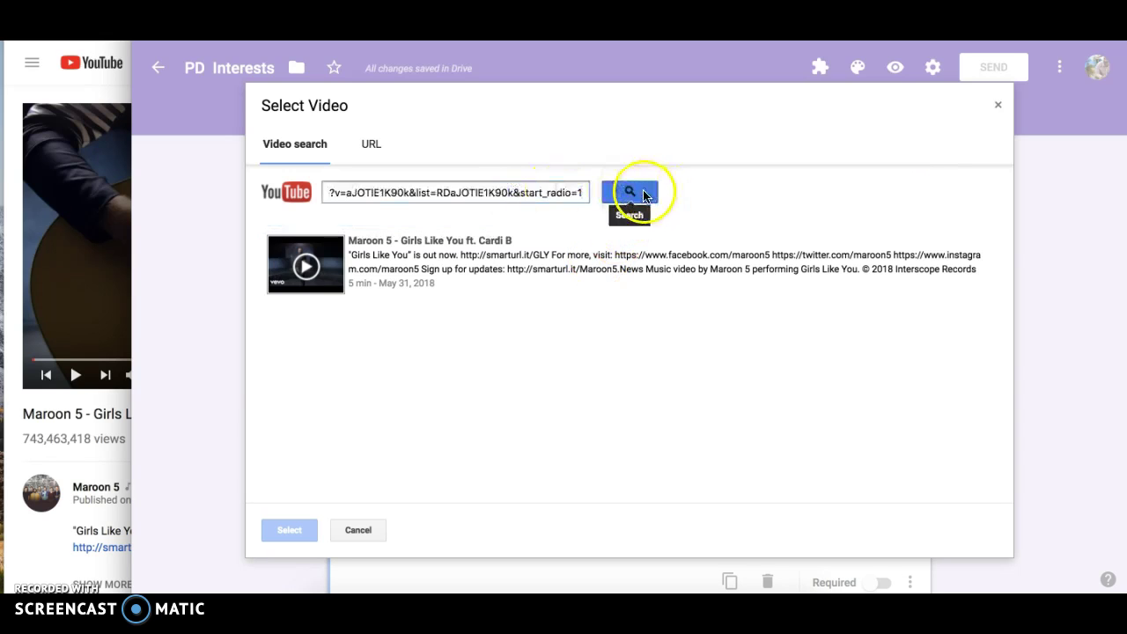
click(644, 196)
click(460, 264)
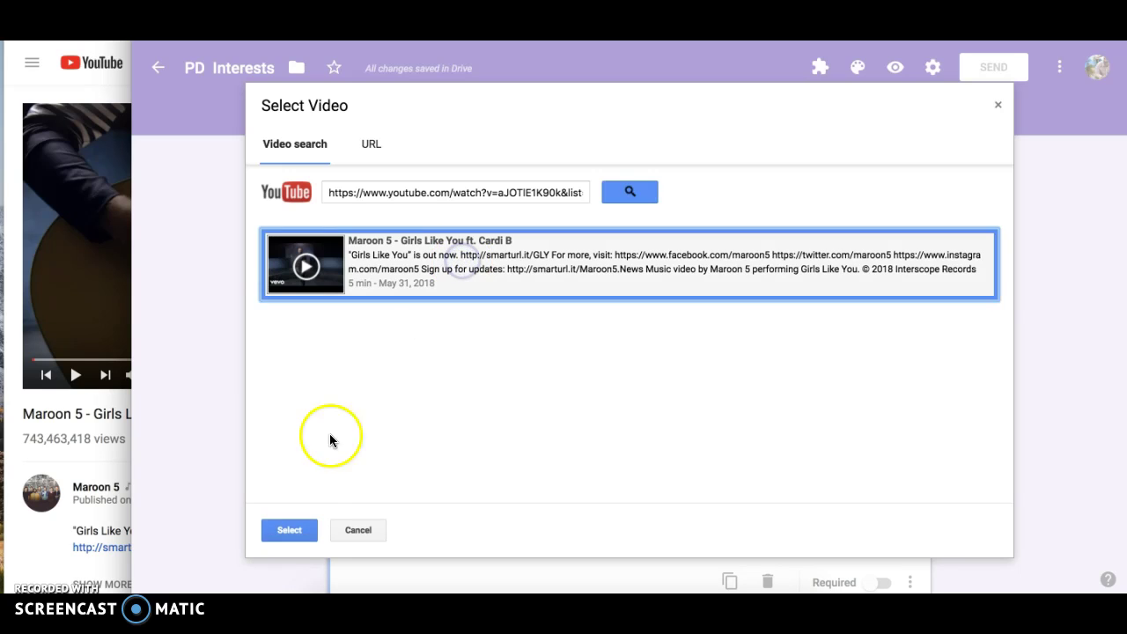
click(289, 529)
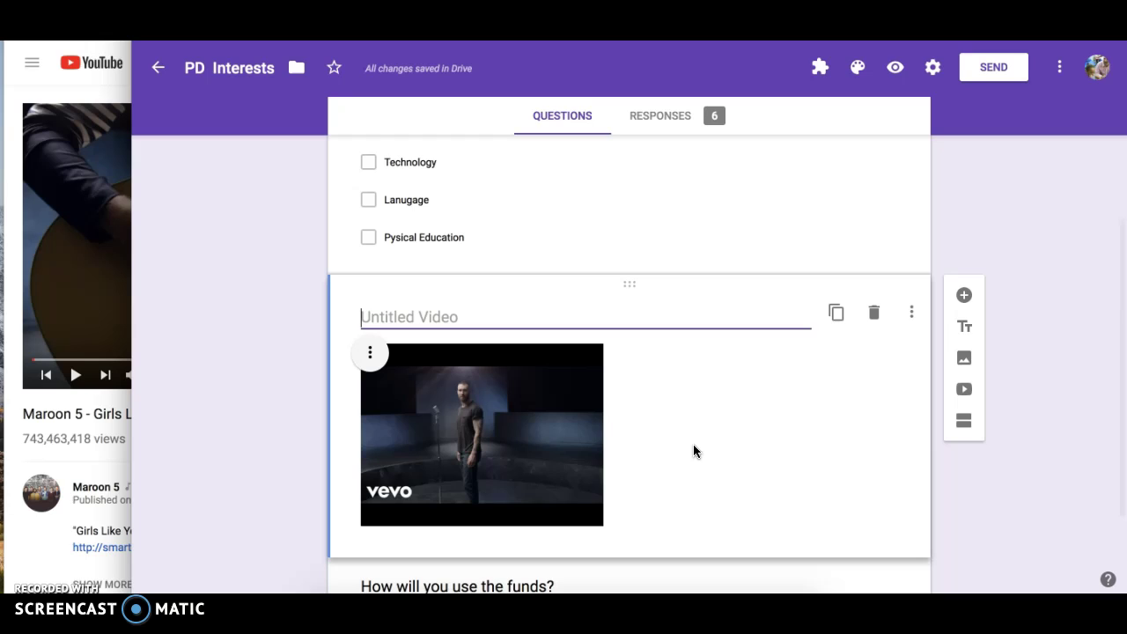
Replace the video item's 'Untitled Video' title with the pasted YouTube watch address.
click(721, 414)
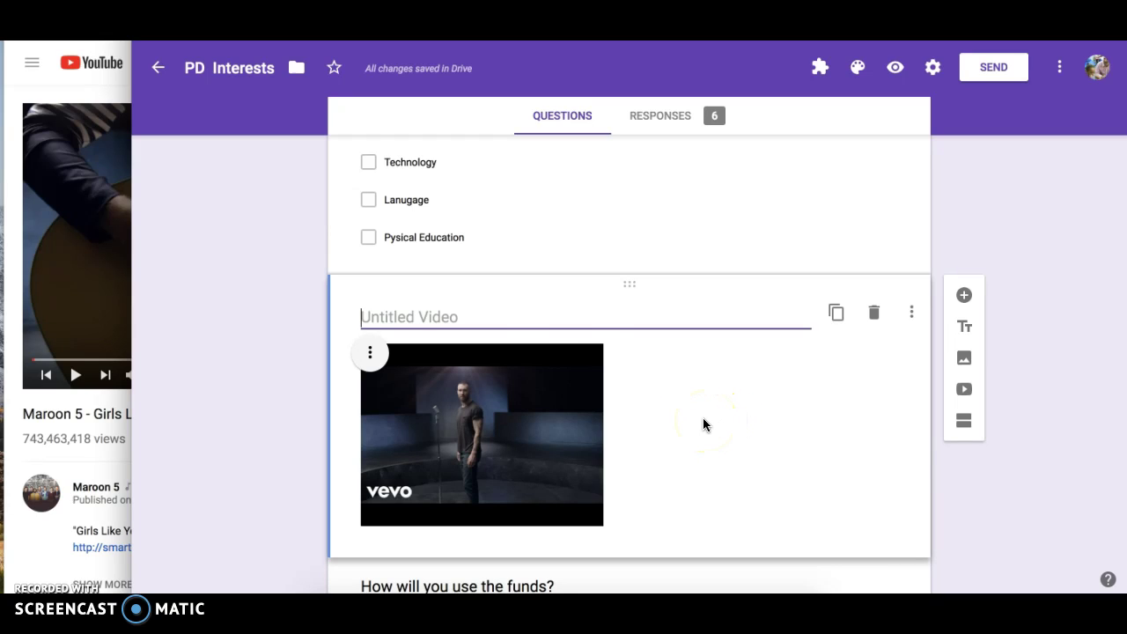
text(https://www.youtube.com/watch?v=aJOTlE1K90k&list=RDaJOTlE1K90k&start_radio=1)
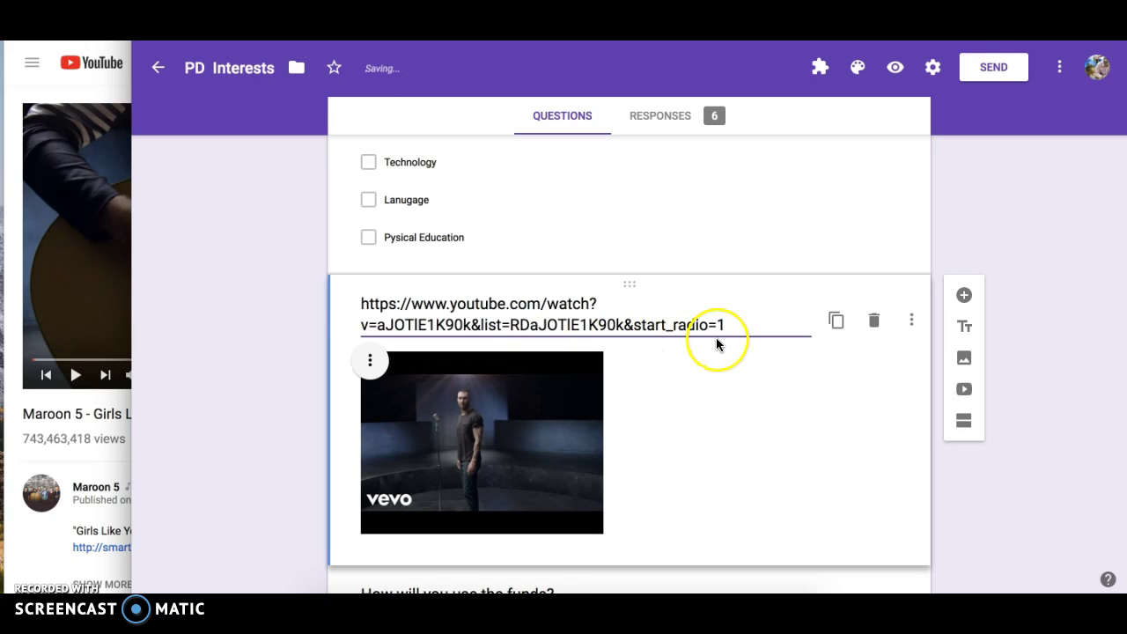
Preview the form, then play and stop the embedded video below the PD choices.
click(897, 68)
scroll(604, 294, down, 2)
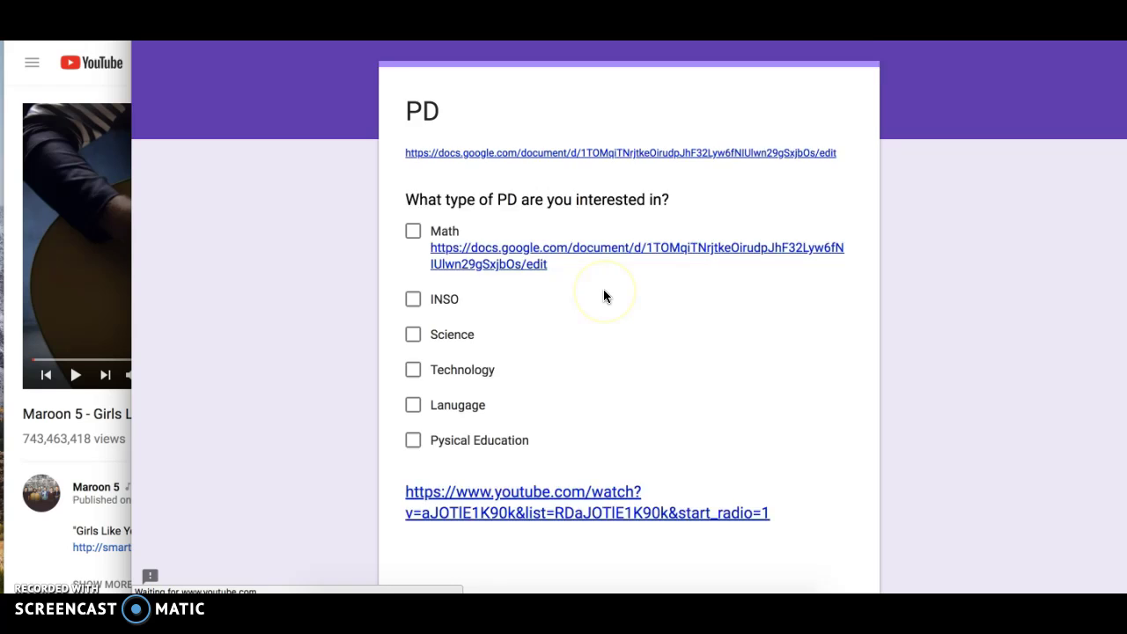
scroll(604, 296, down, 1)
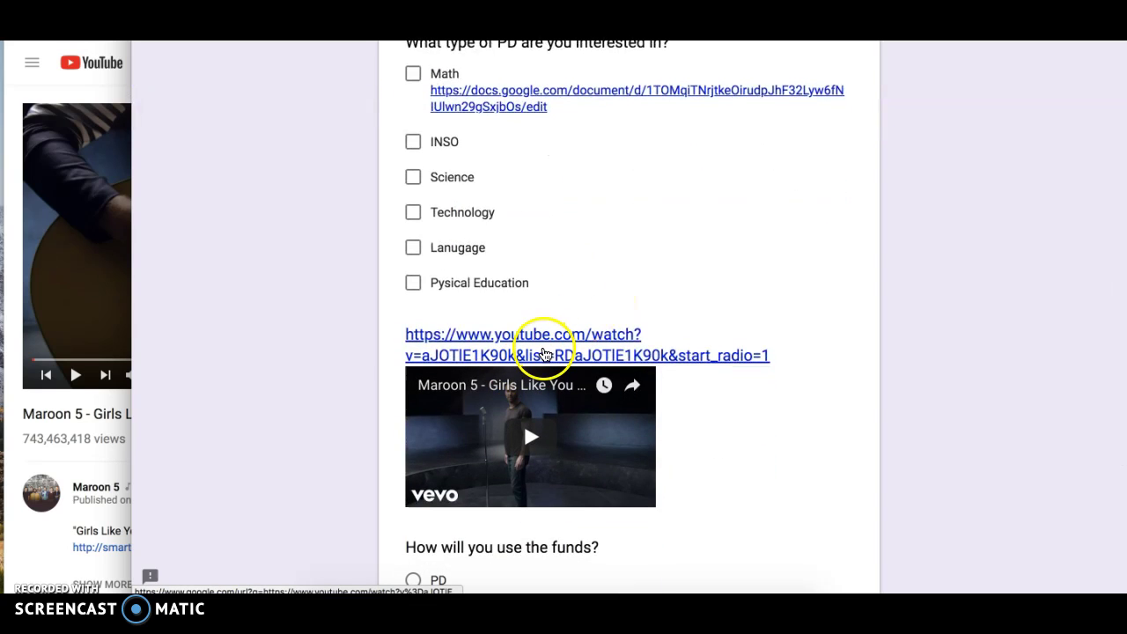
click(534, 442)
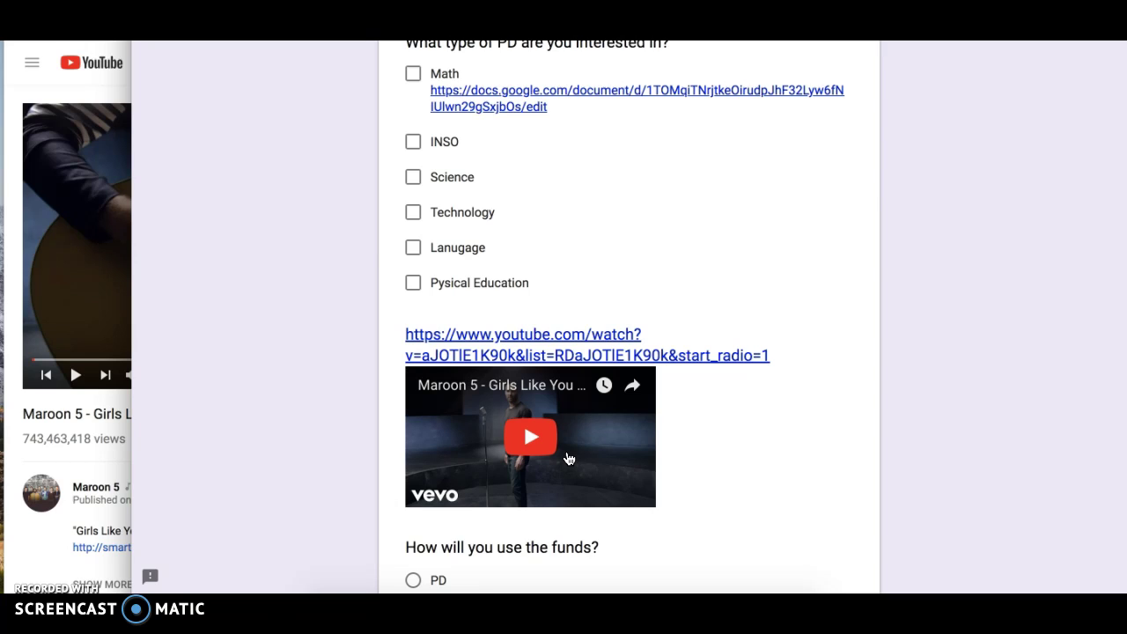
click(433, 447)
click(519, 438)
Copy a view-only share link for Water Rocket Paper Rocket ASP.MOV from Google Drive.
click(38, 93)
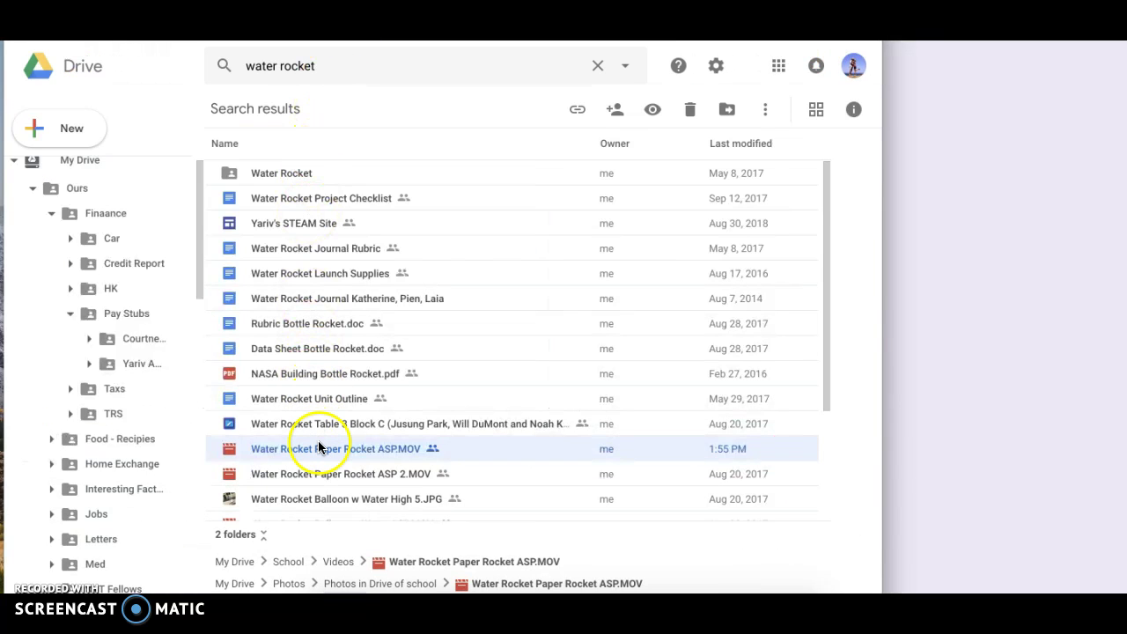
click(614, 109)
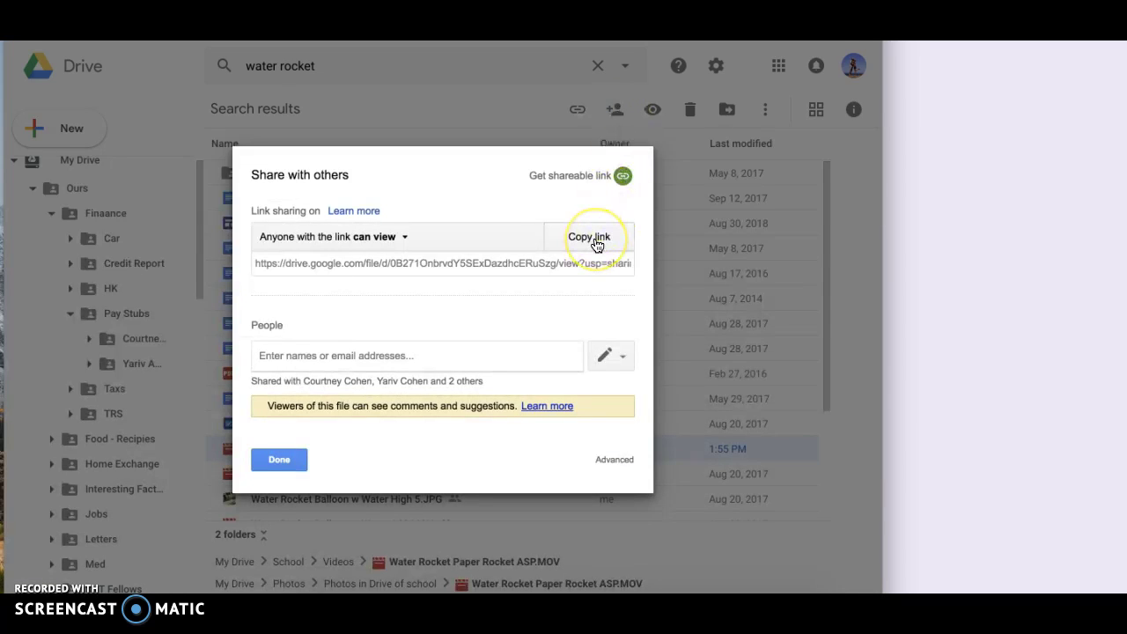
click(591, 240)
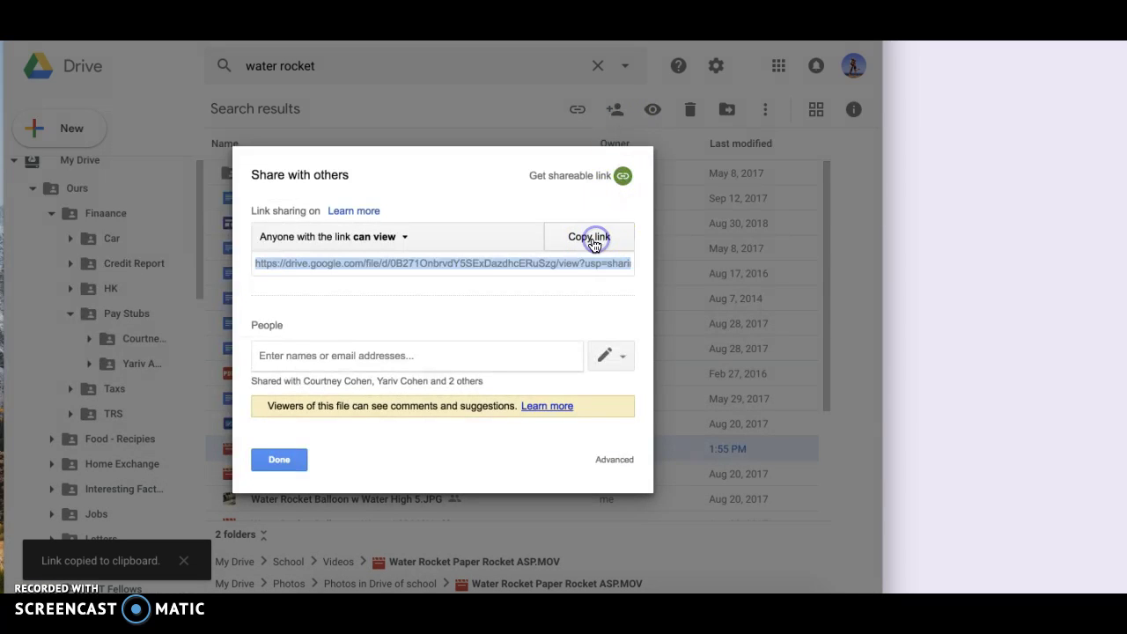
click(408, 240)
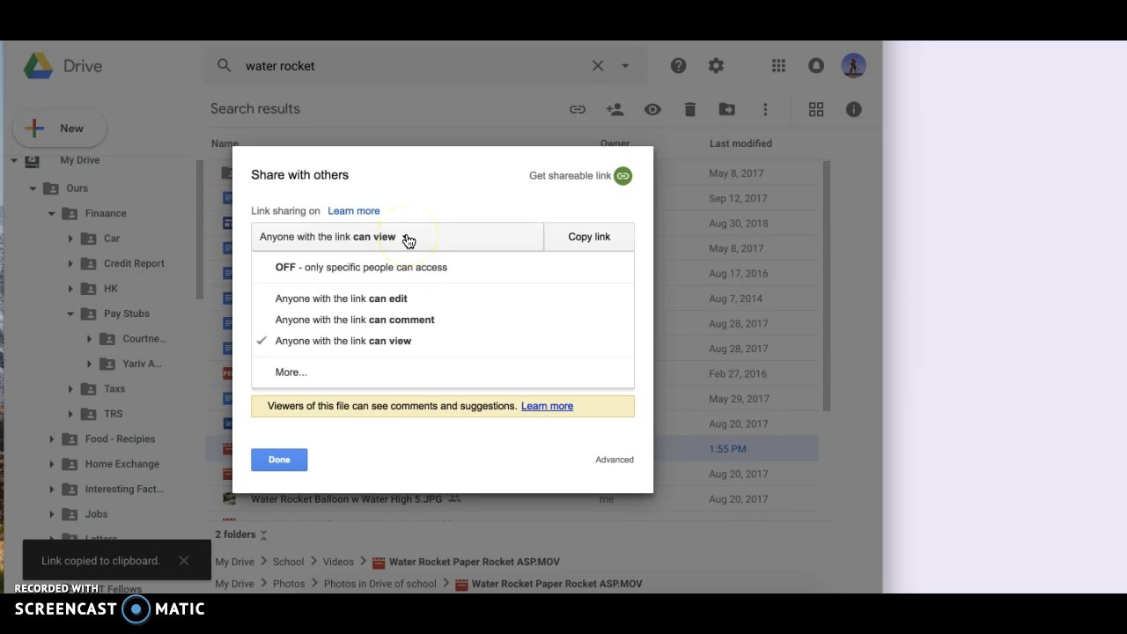
click(337, 341)
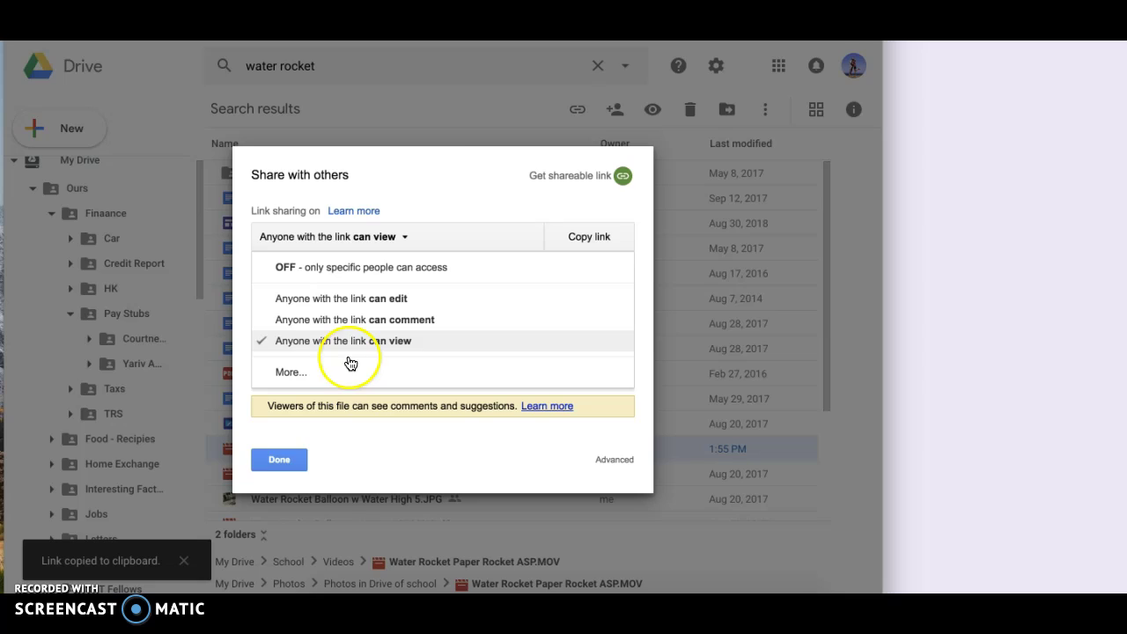
click(273, 458)
click(383, 438)
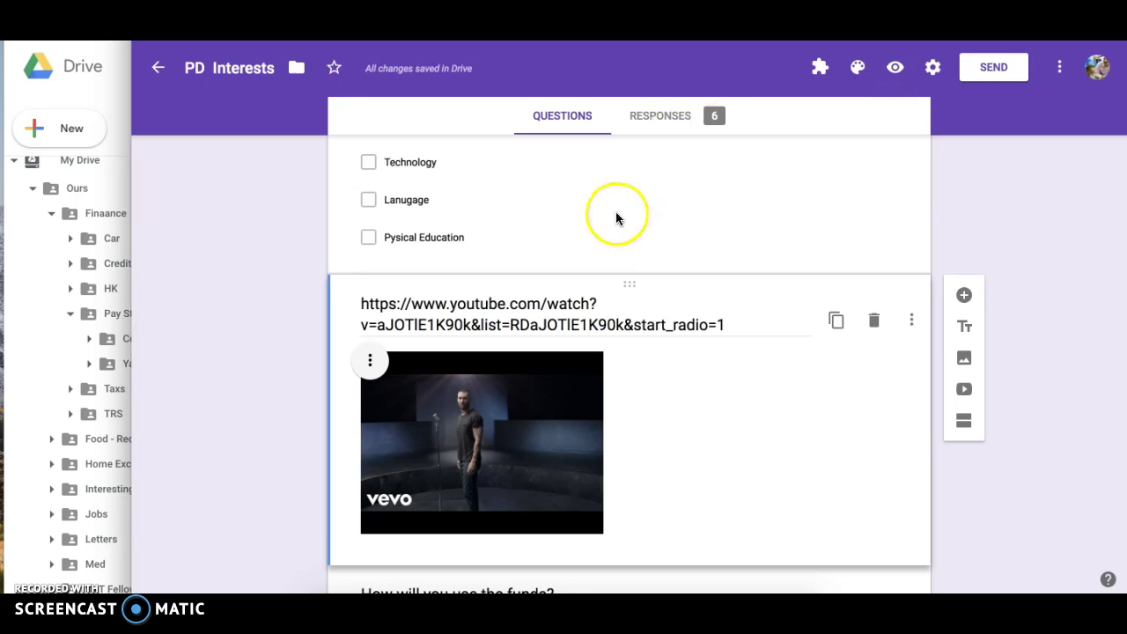
Paste the Drive video link at the end of the Pysical Education choice.
drag(376, 236, 477, 239)
click(495, 251)
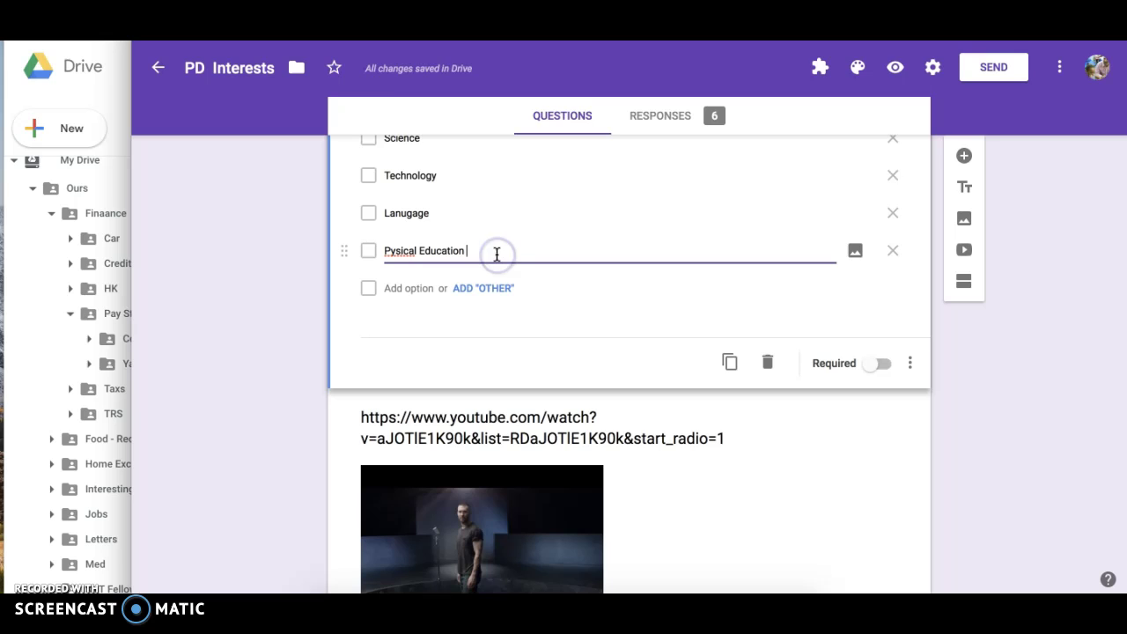
key(ctrl+v)
click(576, 275)
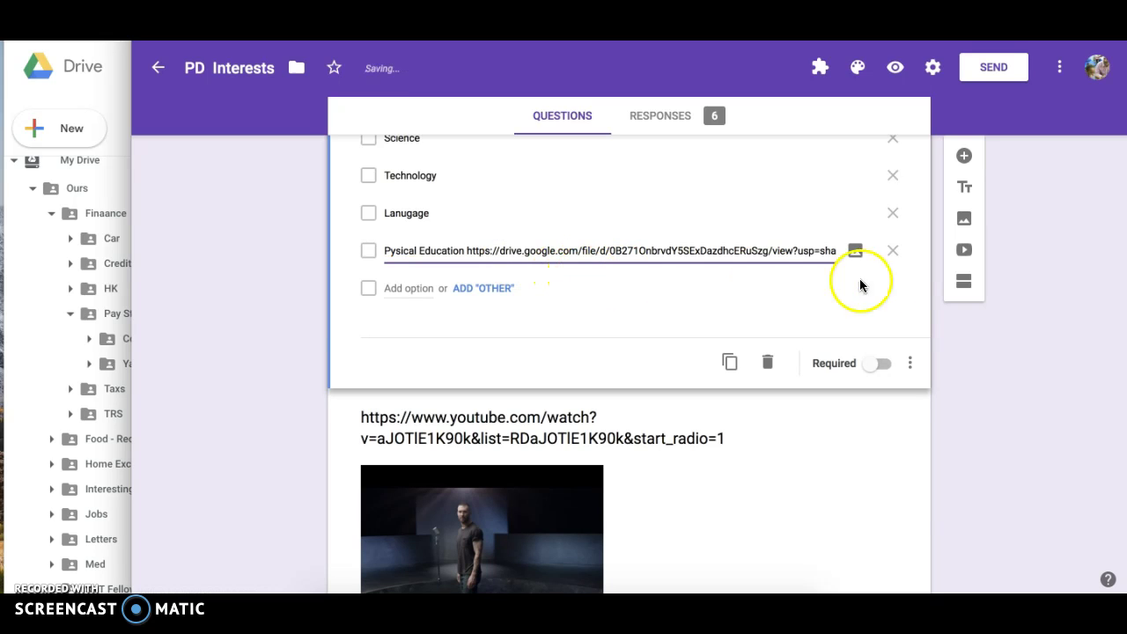
click(896, 71)
scroll(692, 232, down, 3)
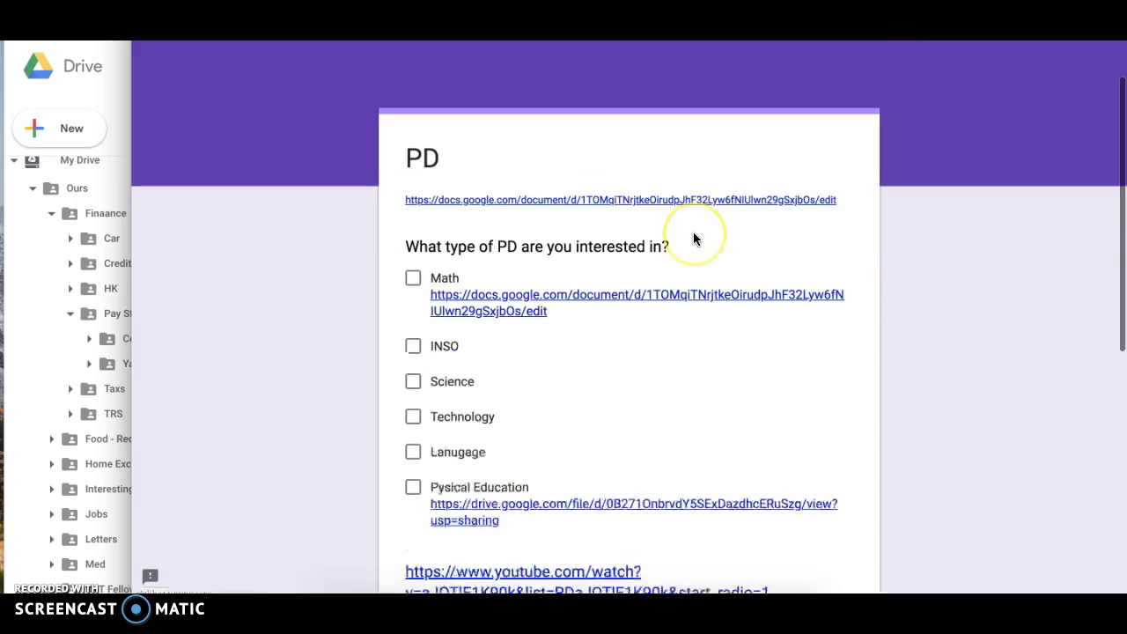
scroll(693, 238, down, 1)
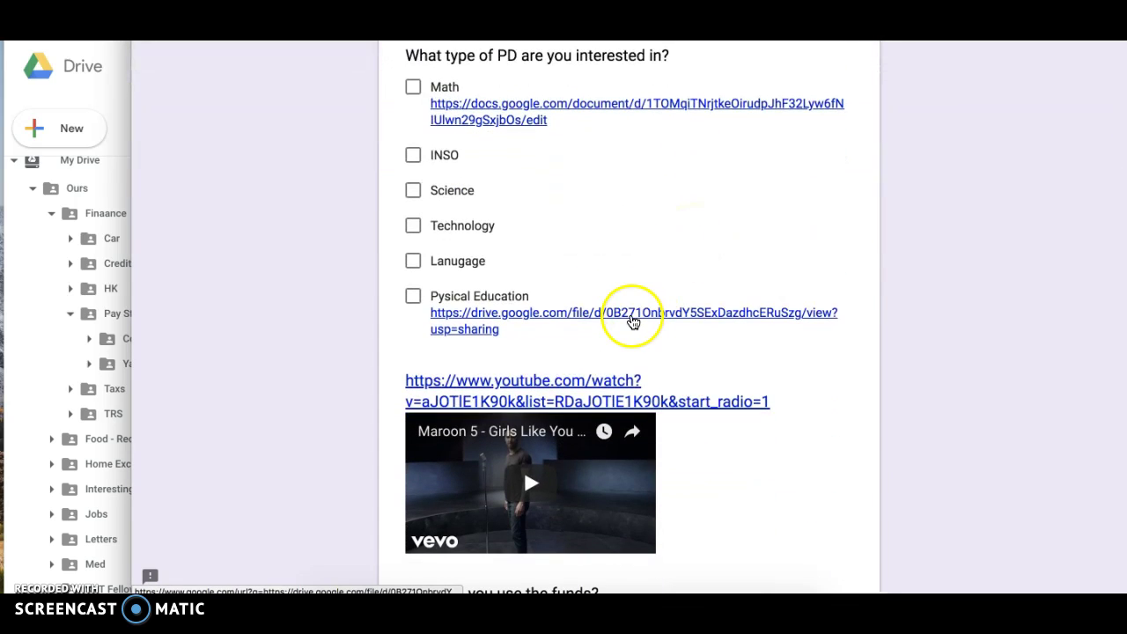
click(633, 319)
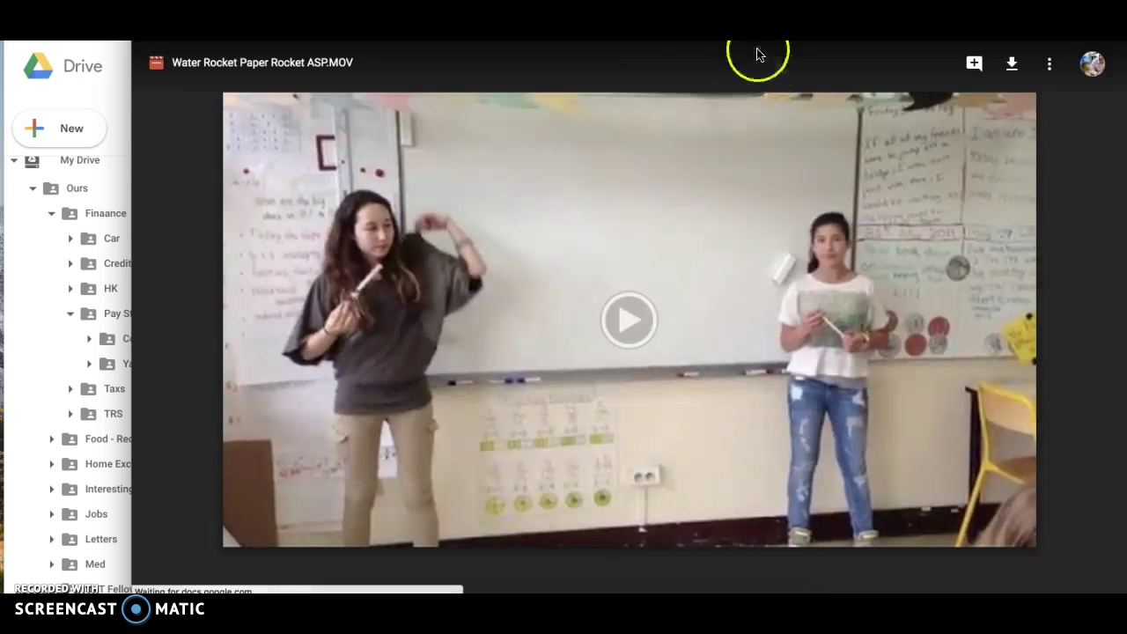
click(624, 63)
key(Escape)
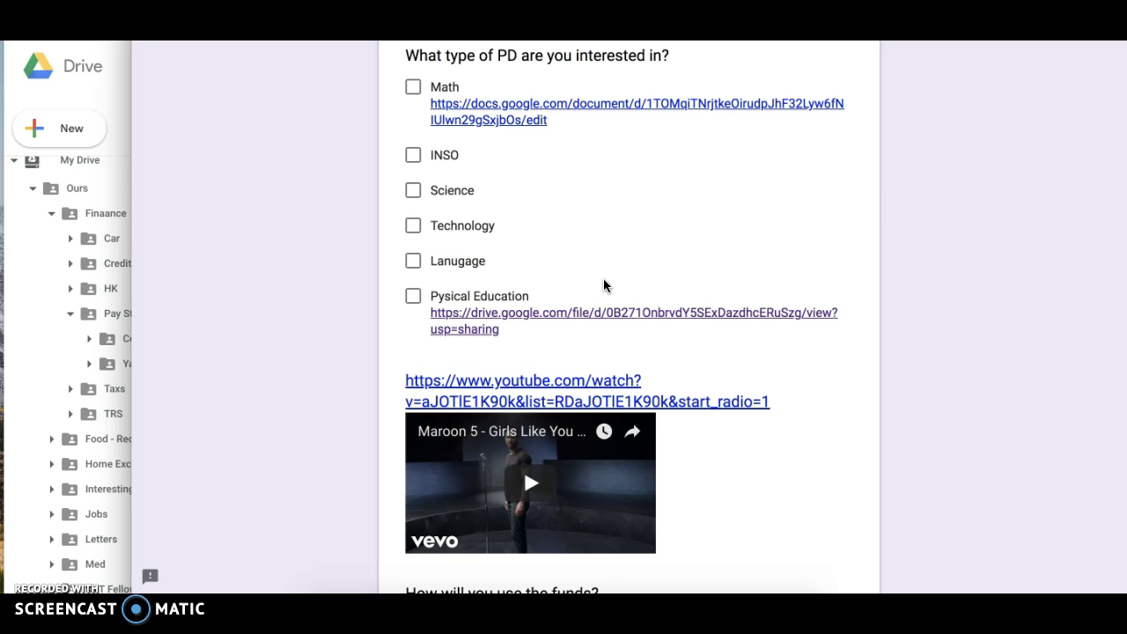
scroll(604, 284, up, 5)
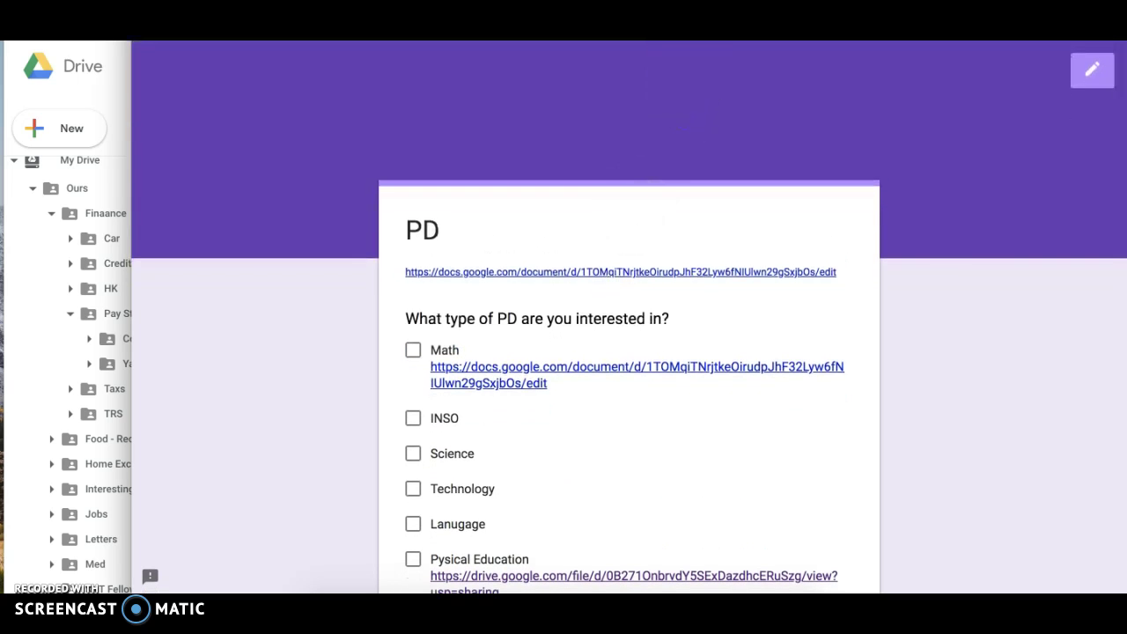
key(ctrl+w)
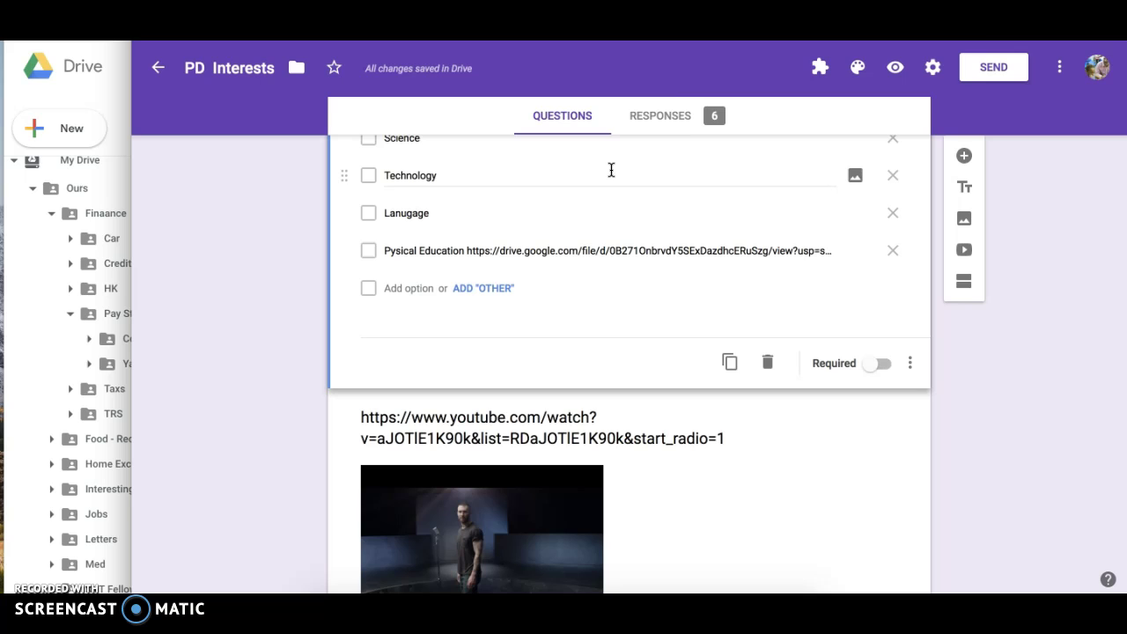
On the Responses summary, turn Accepting responses off and then back on.
click(666, 118)
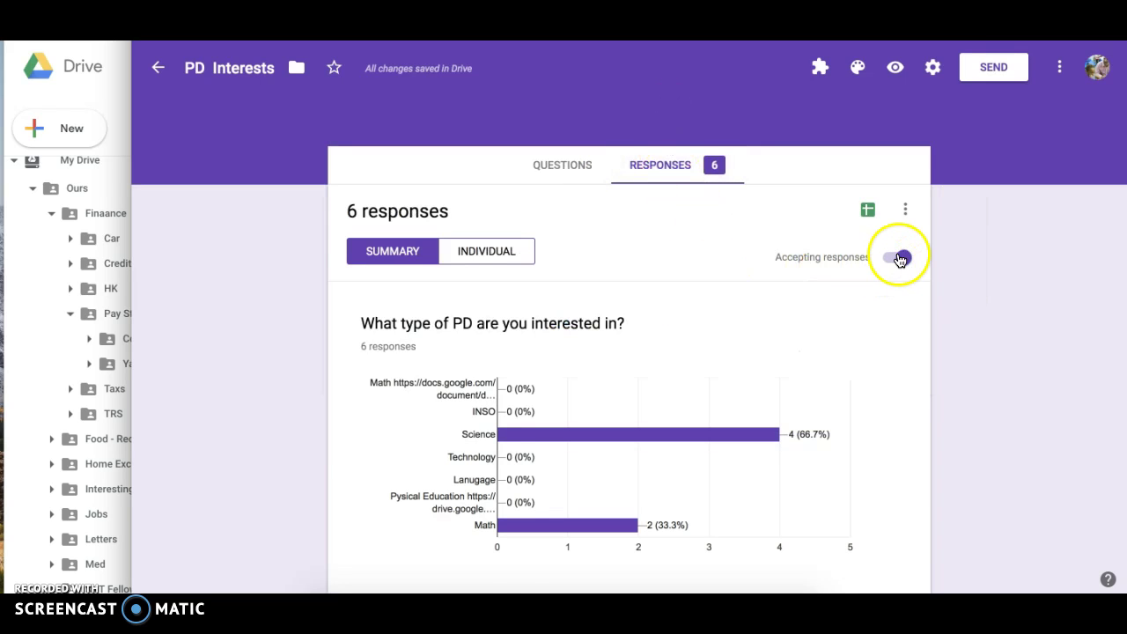
click(898, 257)
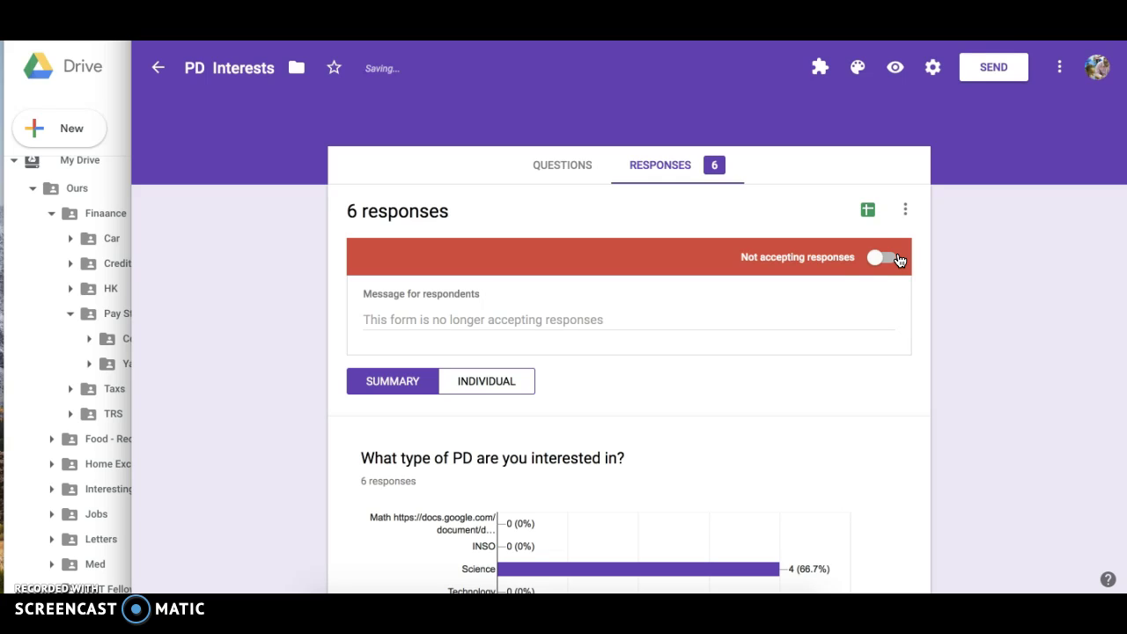
click(898, 258)
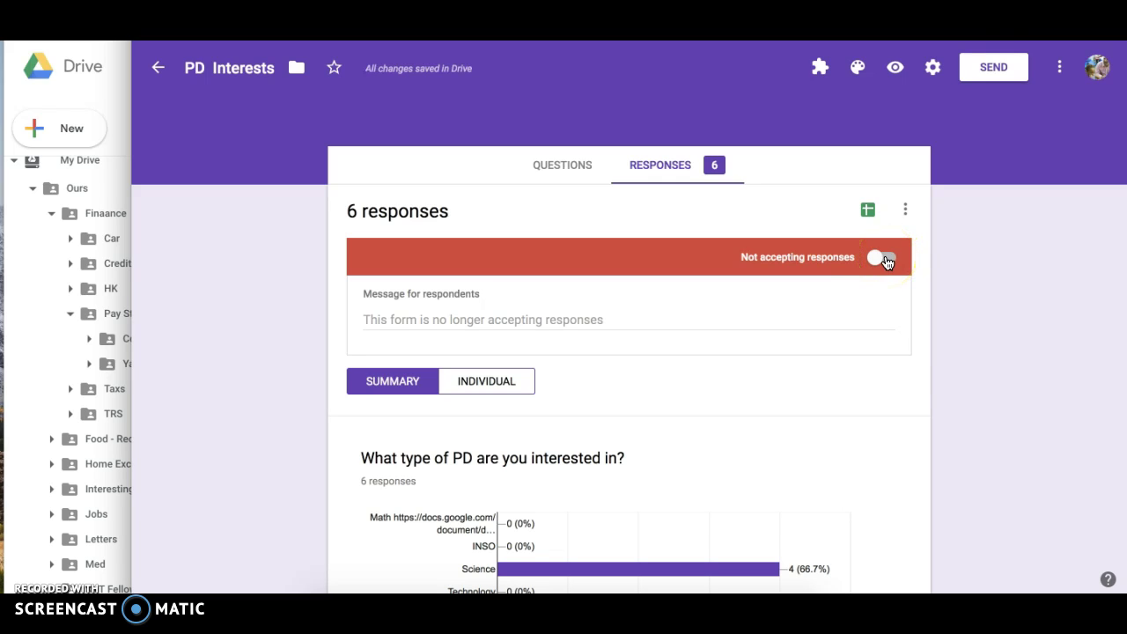